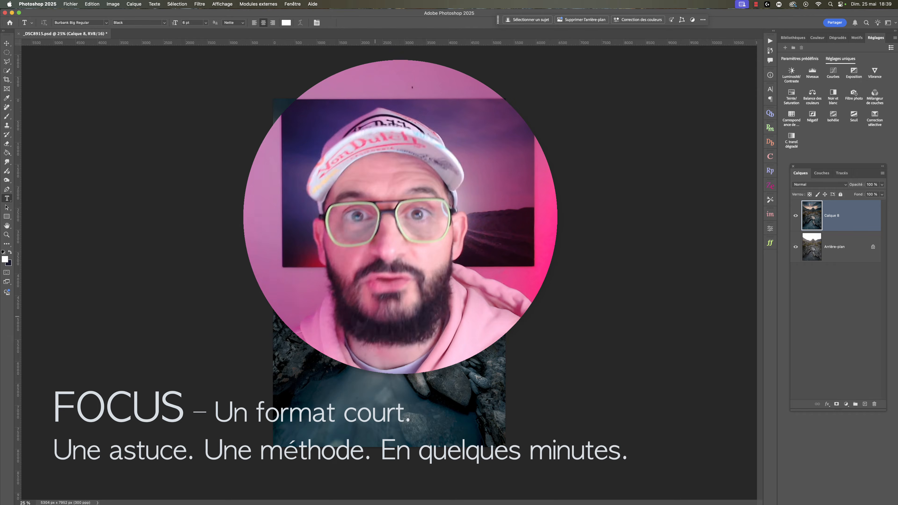
- Duplicate the Calque 8 layer twice and rename the lower of the two copies flou
key(super+j)
key(super+j)
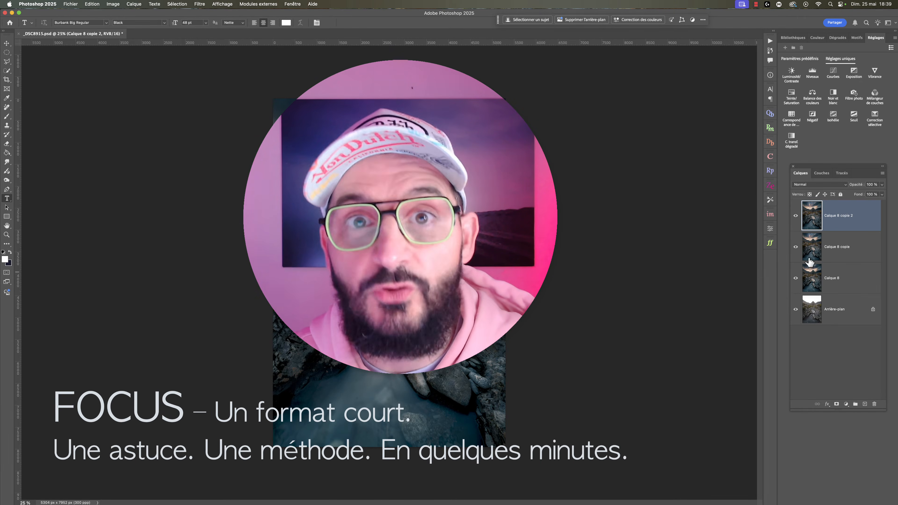
double_click(839, 247)
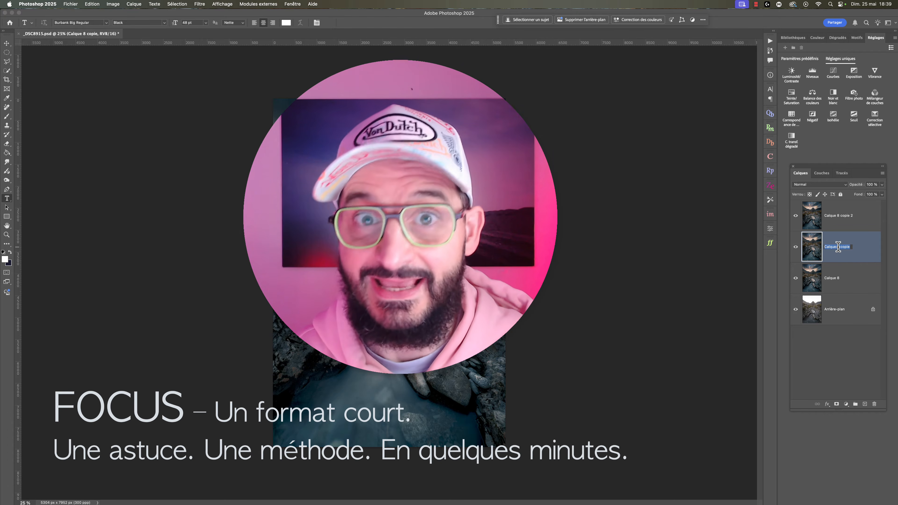
text(flou)
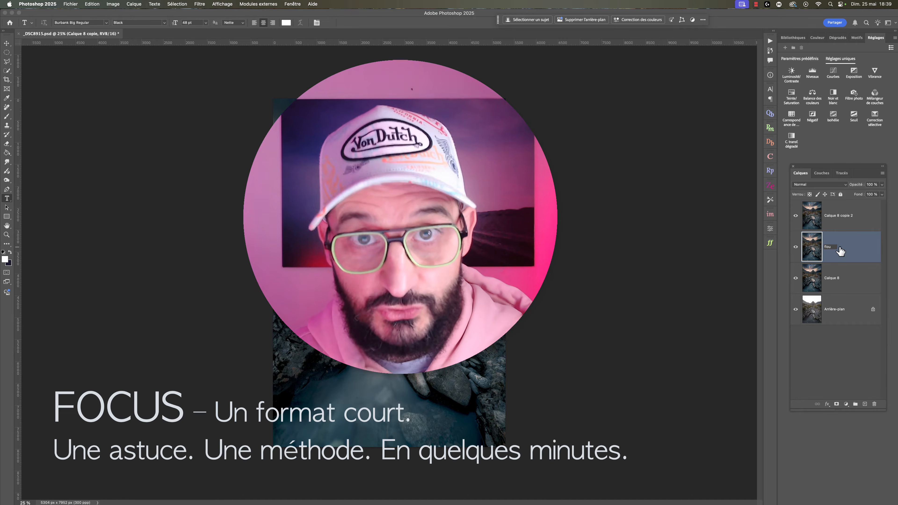
- Rename the topmost layer copy texture and hide that layer
double_click(831, 216)
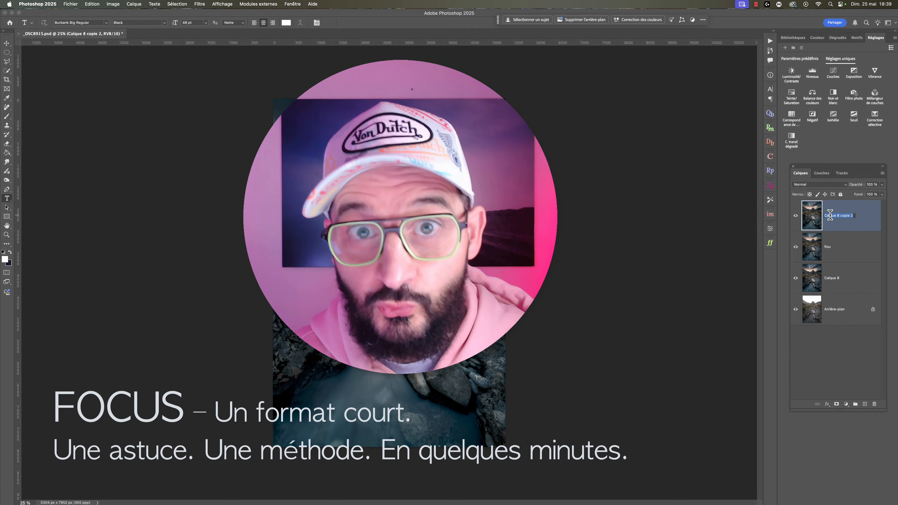
text(t)
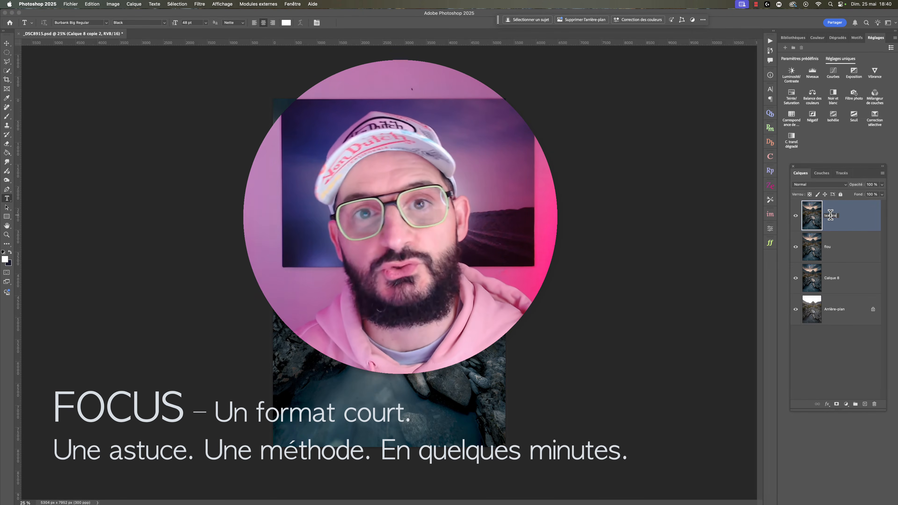
text(exture)
key(Return)
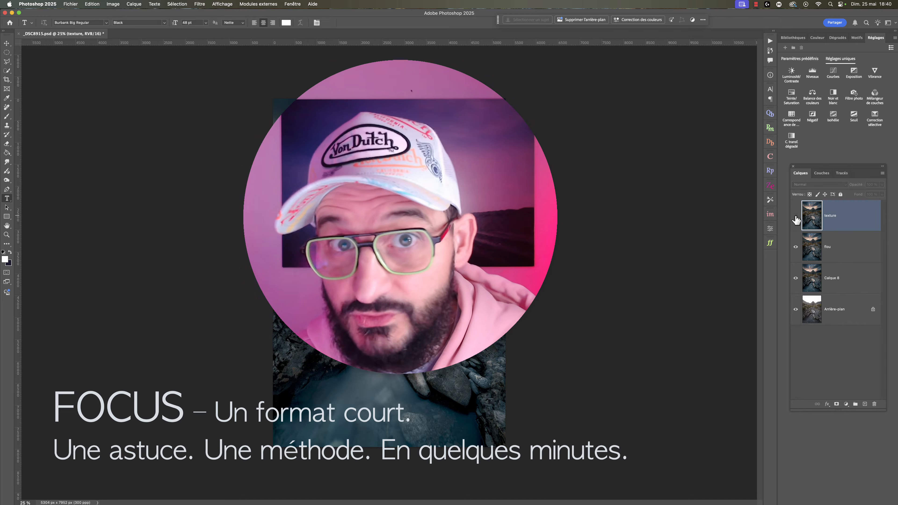
click(797, 220)
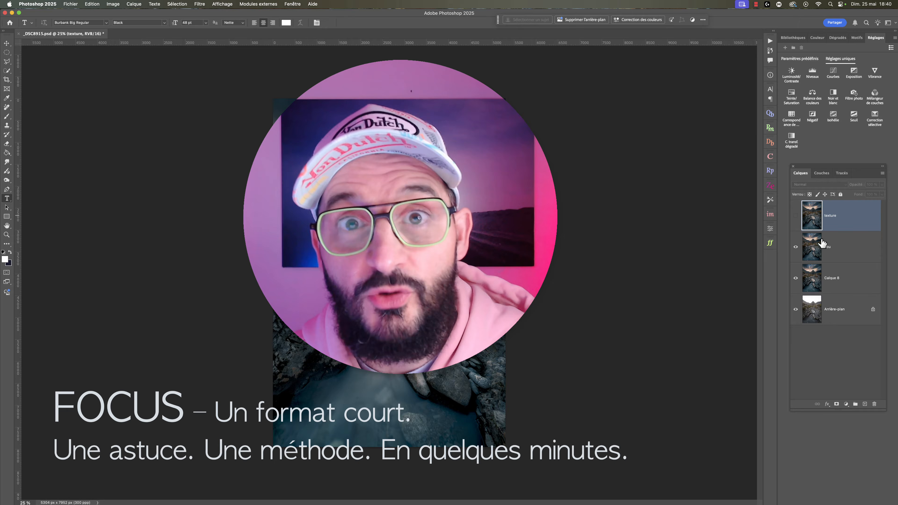
- Open the Flou de surface (Surface Blur) filter for the flou layer
click(815, 252)
click(200, 5)
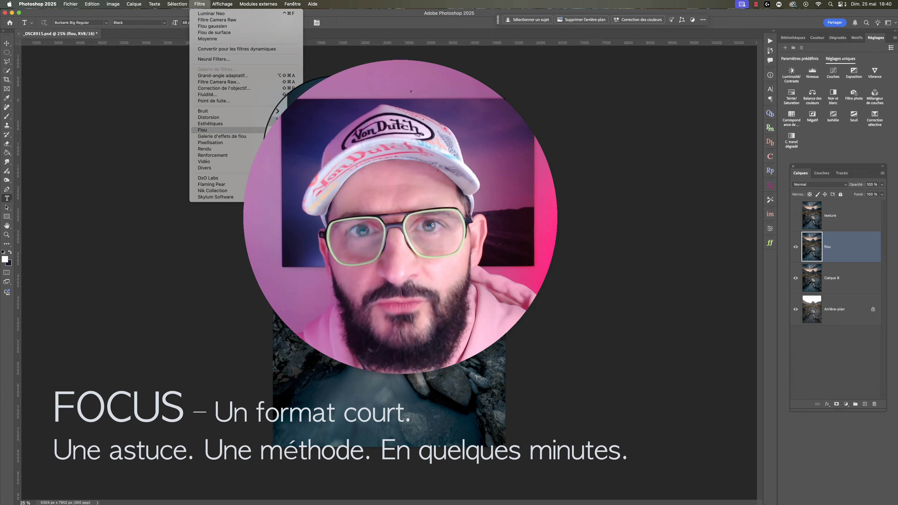
click(333, 148)
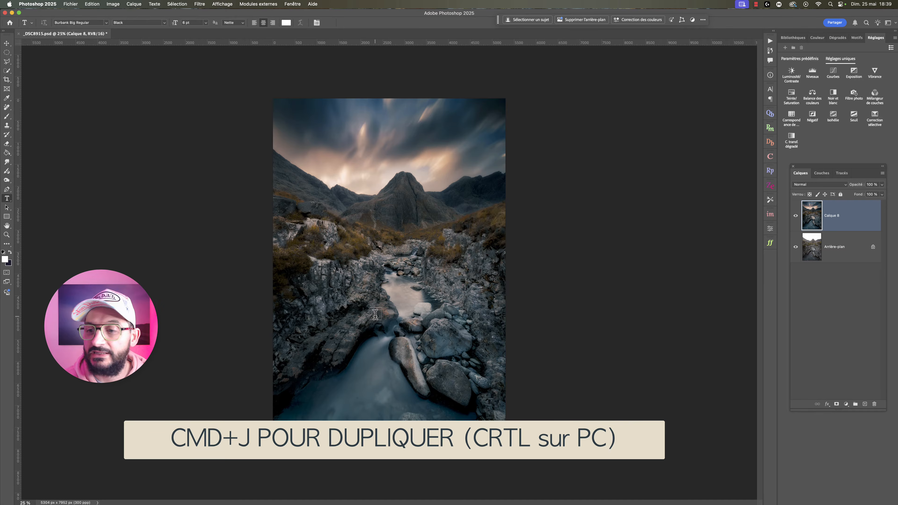
- Make two copies of the Calque 8 layer and name the lower copy flou
key(super+j)
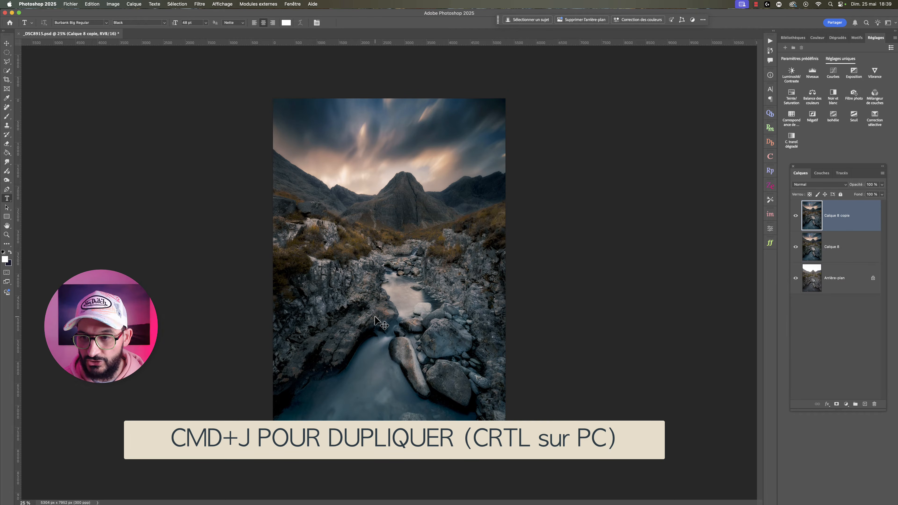
key(super+j)
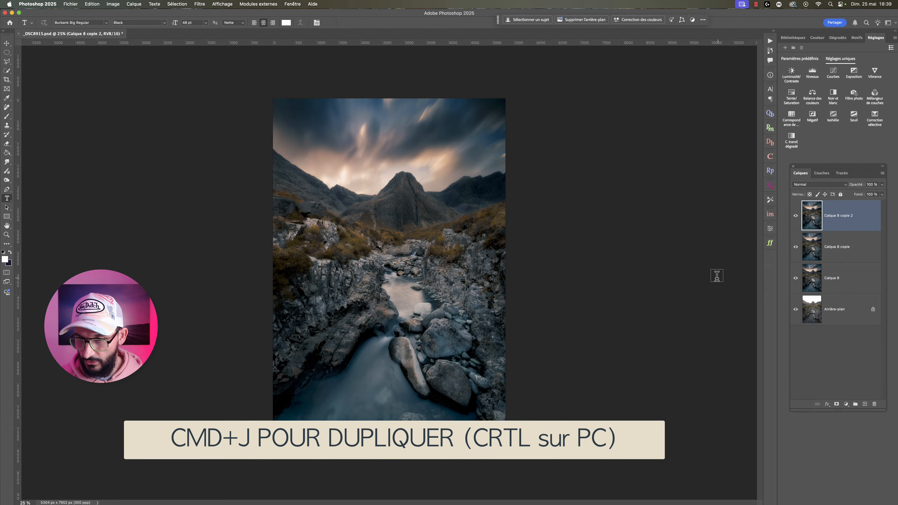
double_click(839, 248)
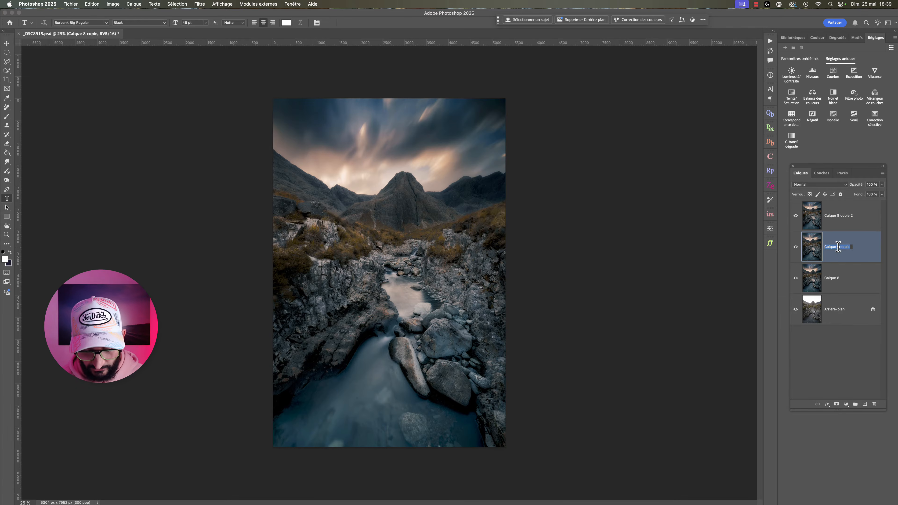
key(BackSpace)
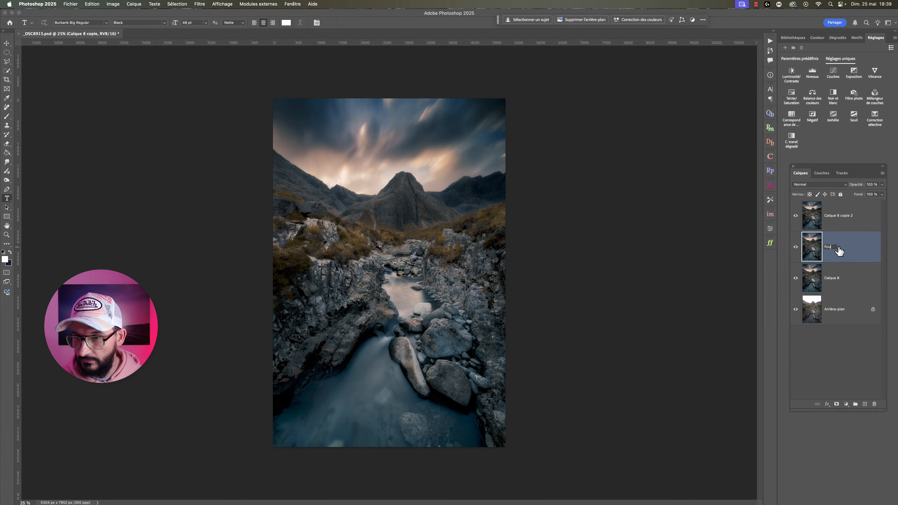
- Name the topmost layer copy texture and turn off its visibility
double_click(831, 216)
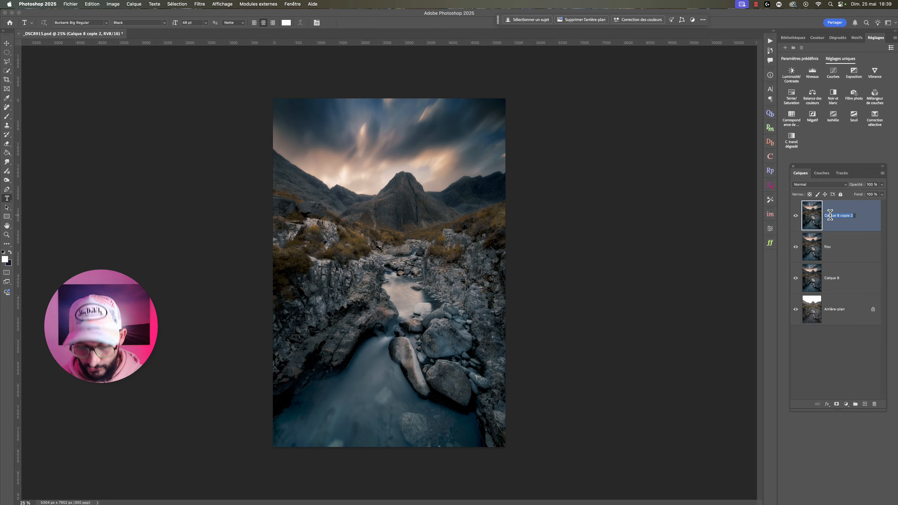
text(texture)
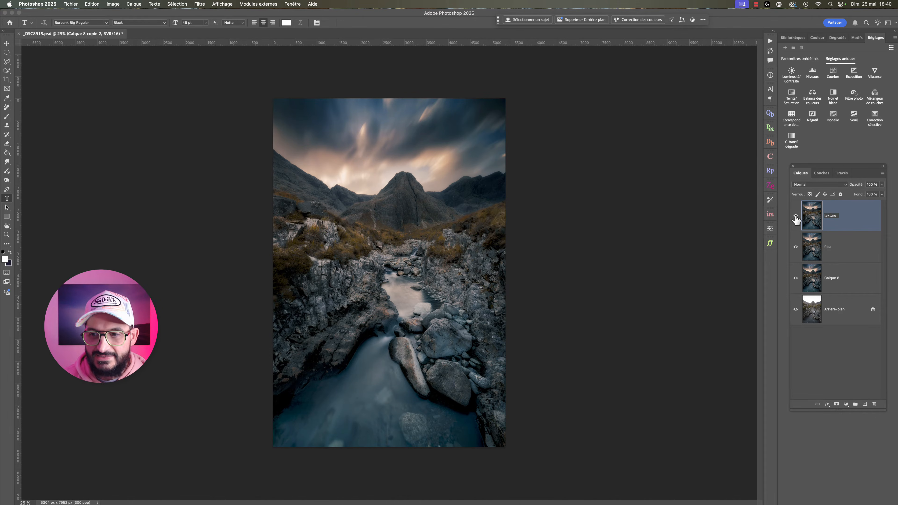
key(Return)
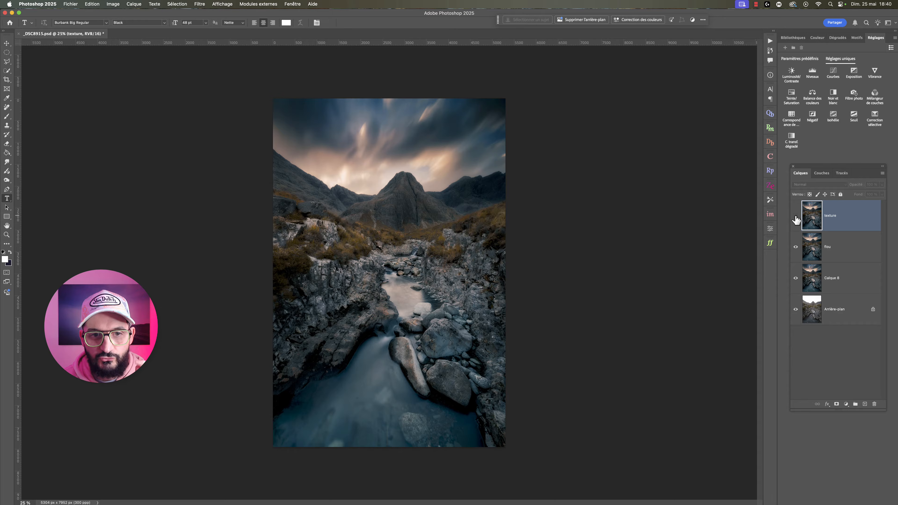
- Apply a Flou de surface filter to the flou layer with a radius of 70 pixels and a threshold of 30 levels
click(814, 250)
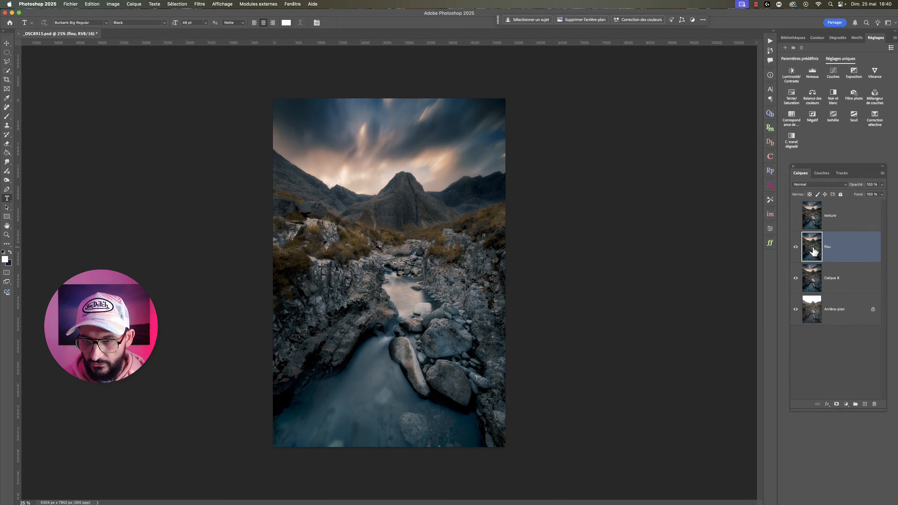
click(200, 5)
mouse_move(230, 131)
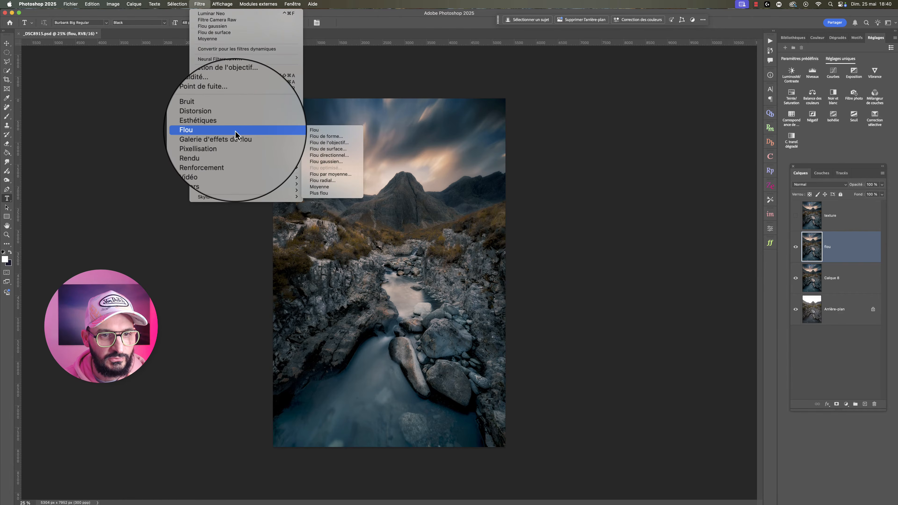
click(338, 149)
drag(408, 237, 393, 230)
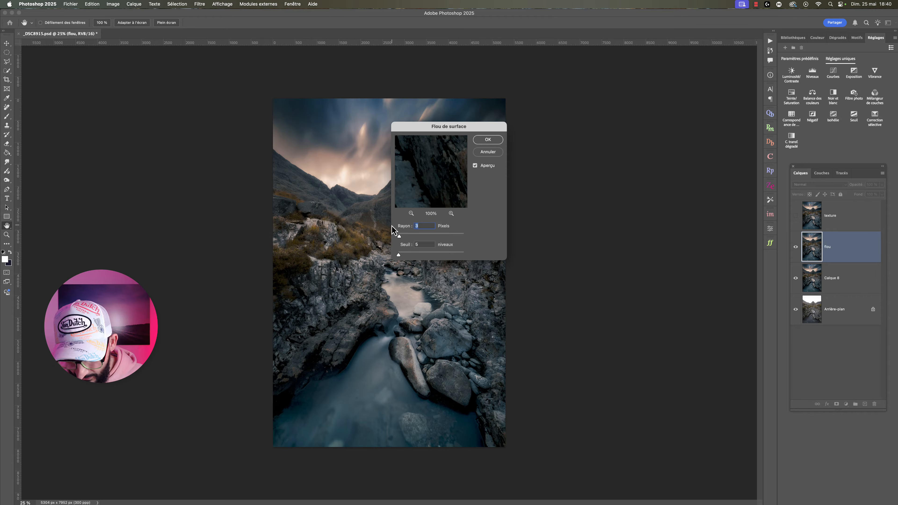
click(409, 249)
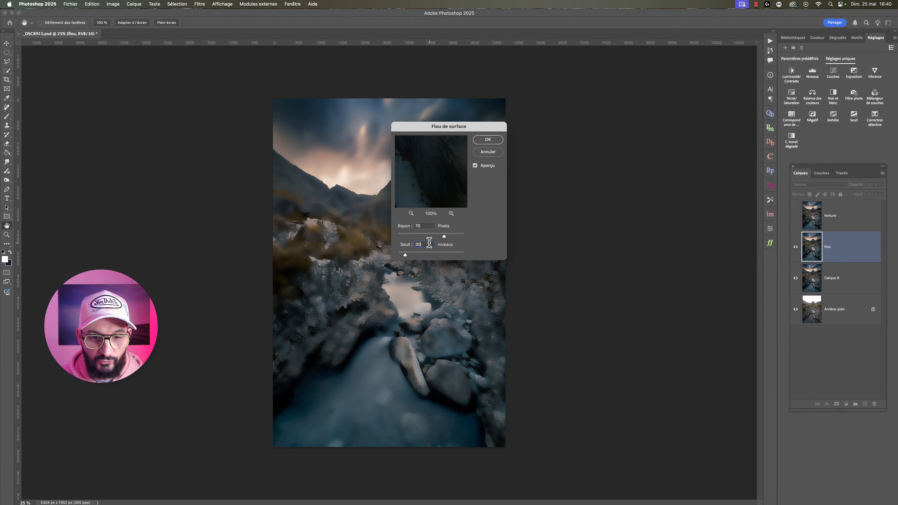
click(488, 140)
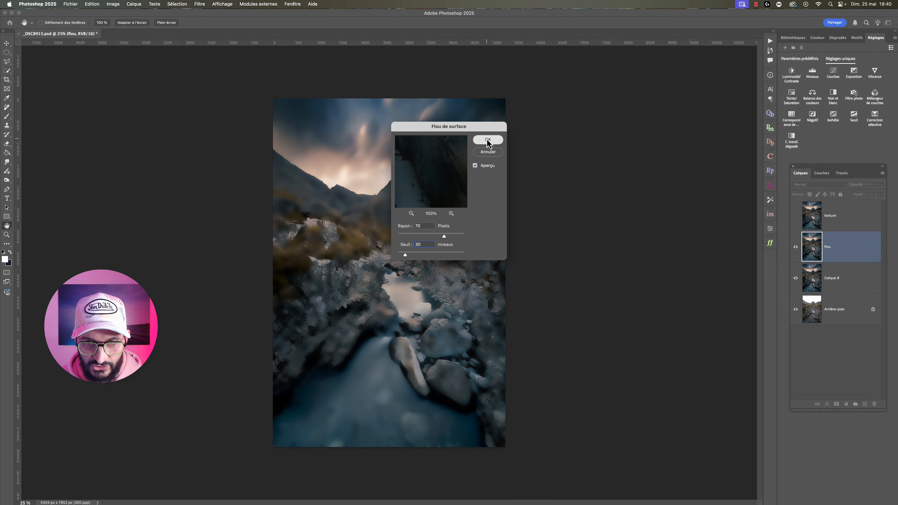
- Show the texture layer again and hide the flou layer
key(t)
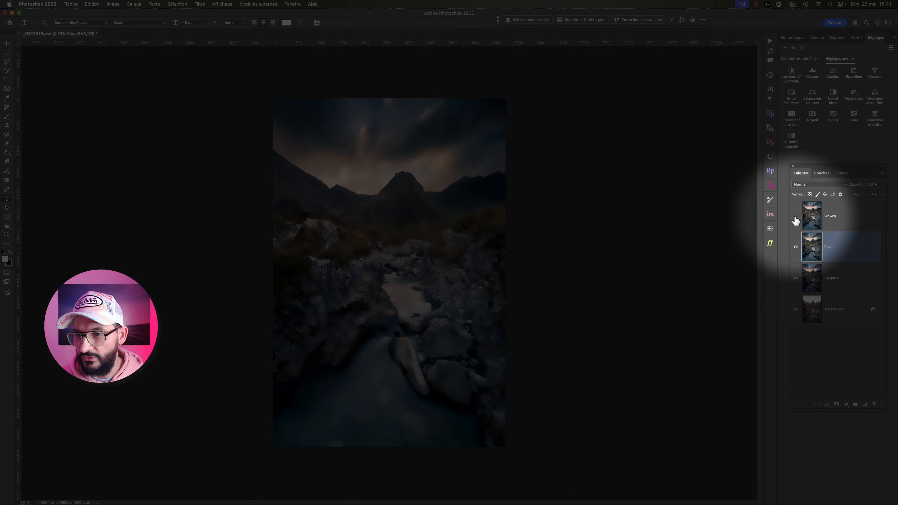
click(796, 216)
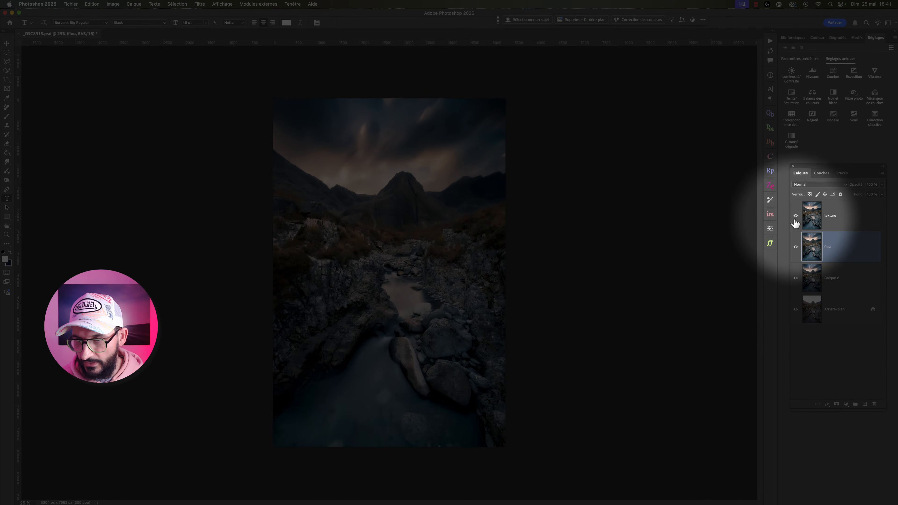
click(796, 250)
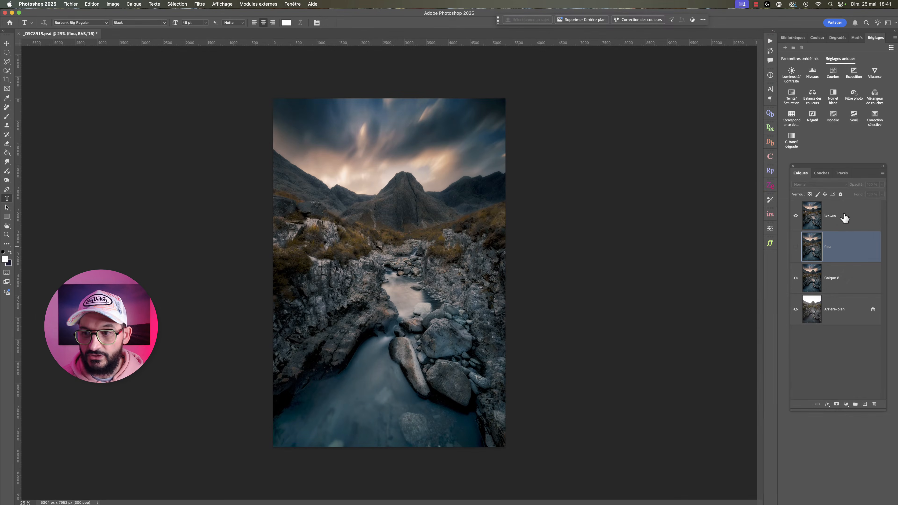
- Use Apply Image on the texture layer with flou as source layer, Soustraction blending, 100% opacity, scale 1 and offset 128
click(846, 217)
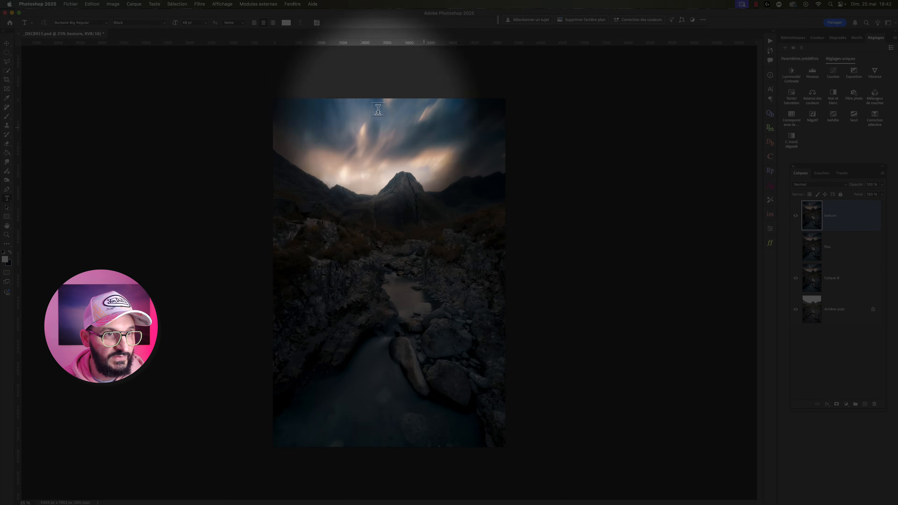
click(113, 4)
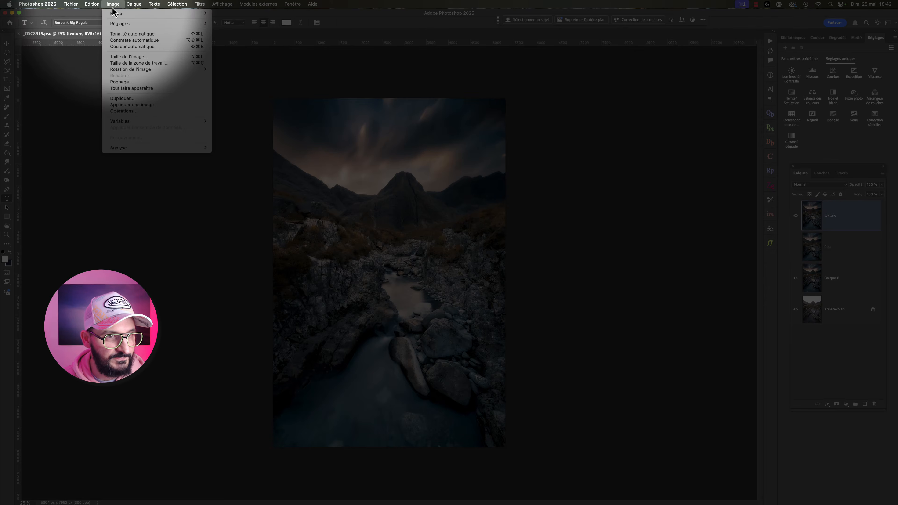
click(148, 105)
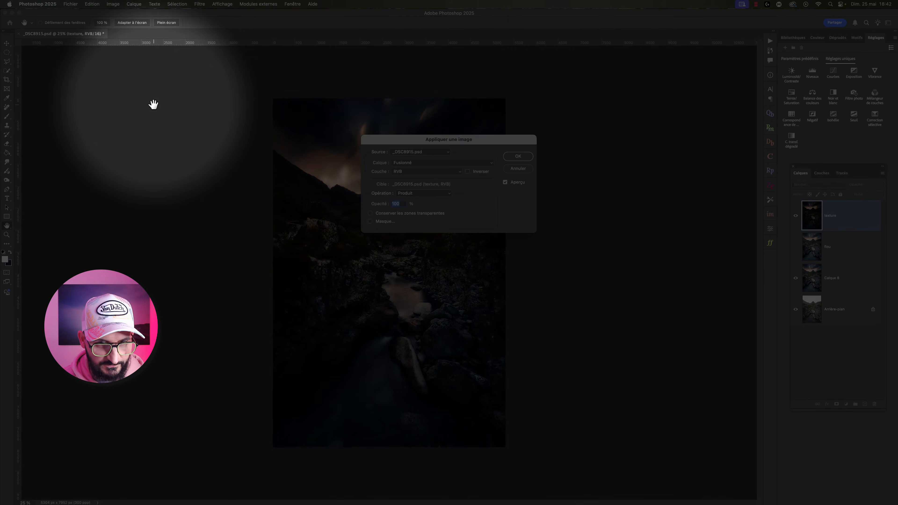
click(413, 164)
click(407, 186)
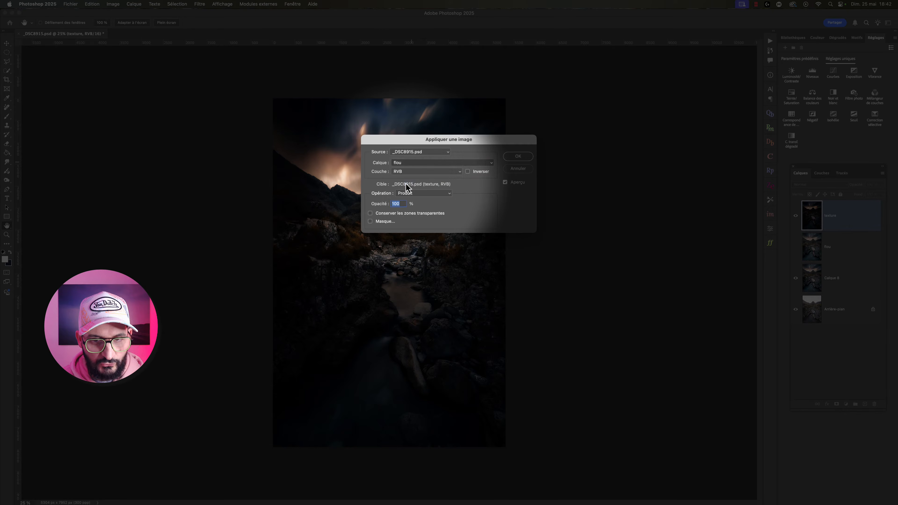
click(413, 195)
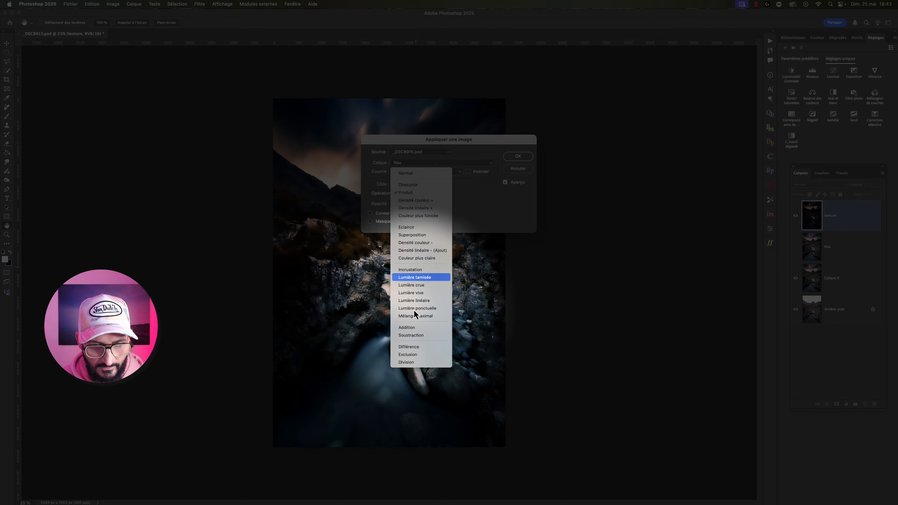
click(414, 335)
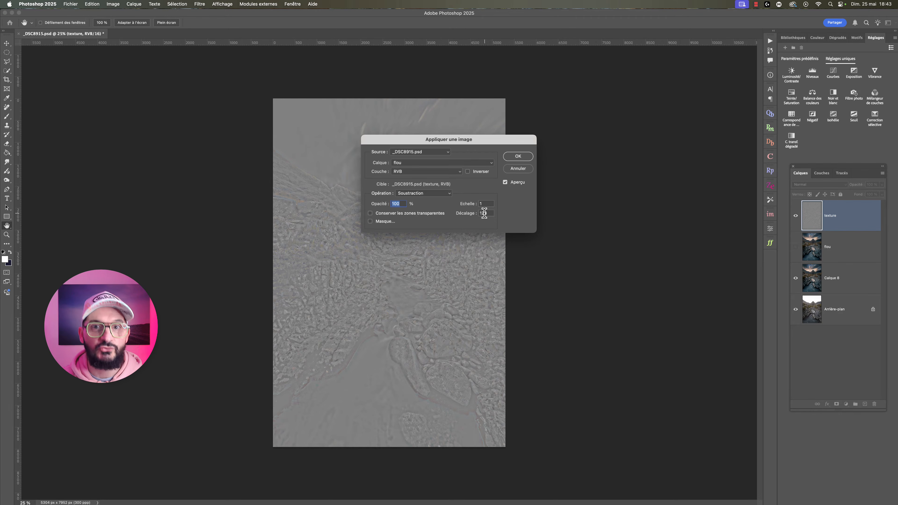
click(518, 157)
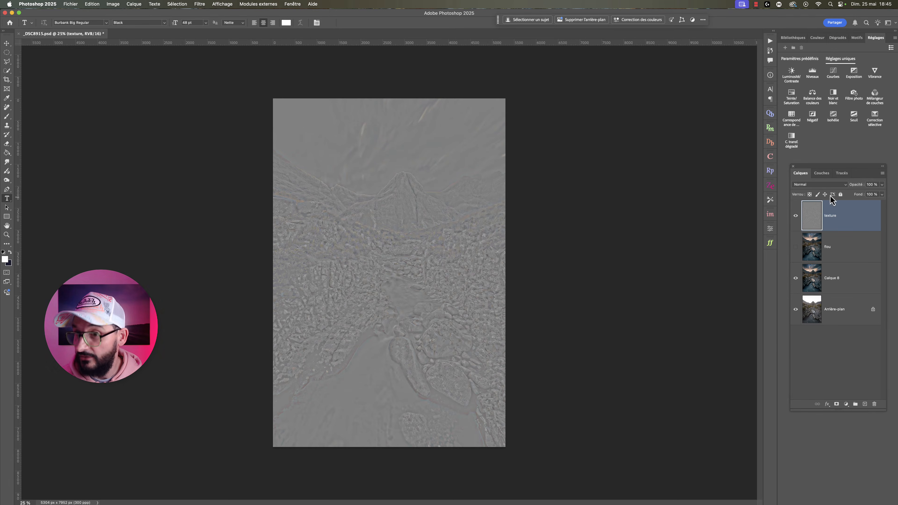
- Try Lumière linéaire on the texture layer and settle on Incrustation as its blend mode
click(828, 185)
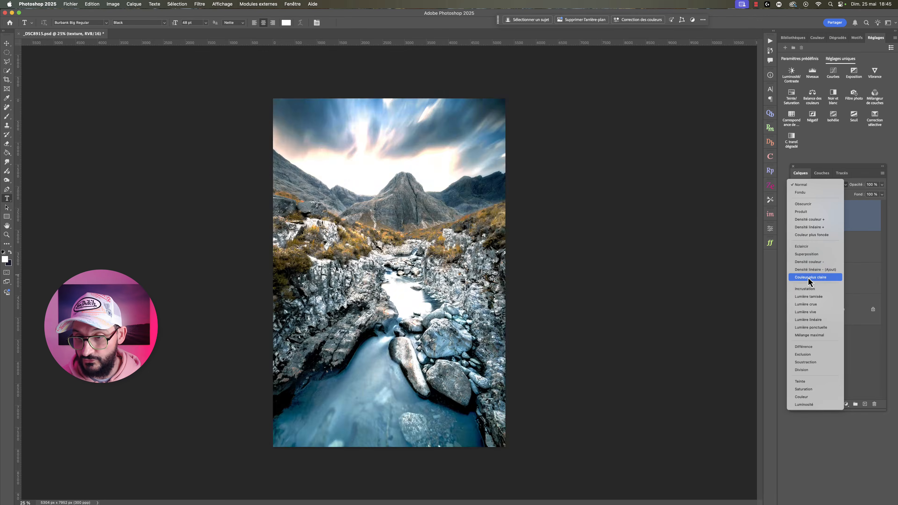
click(812, 289)
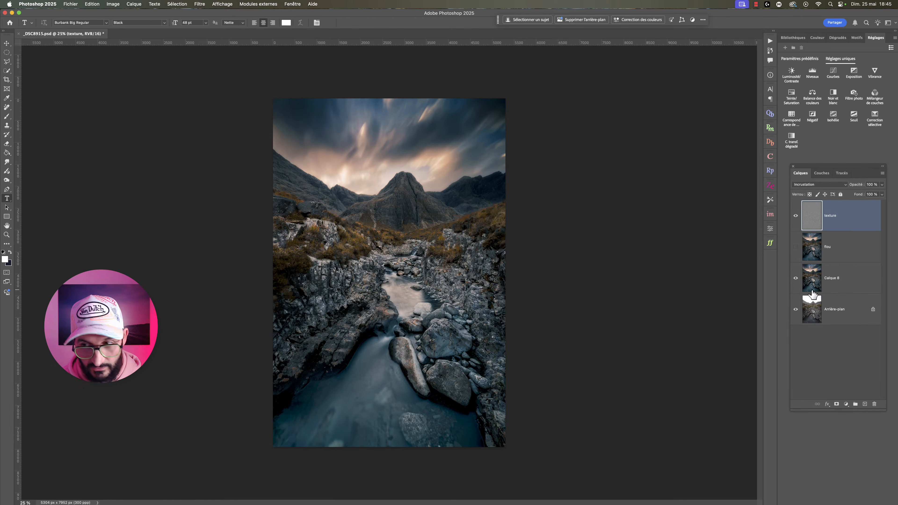
click(823, 186)
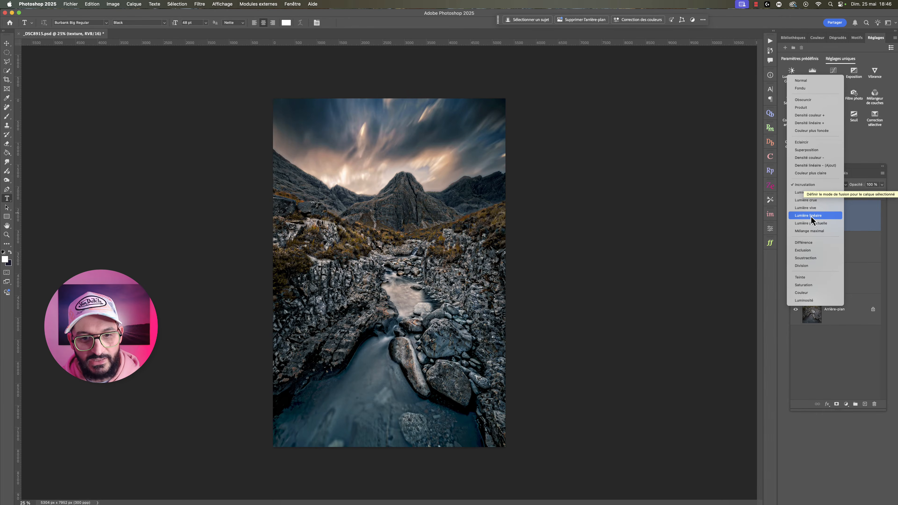
click(811, 216)
click(819, 185)
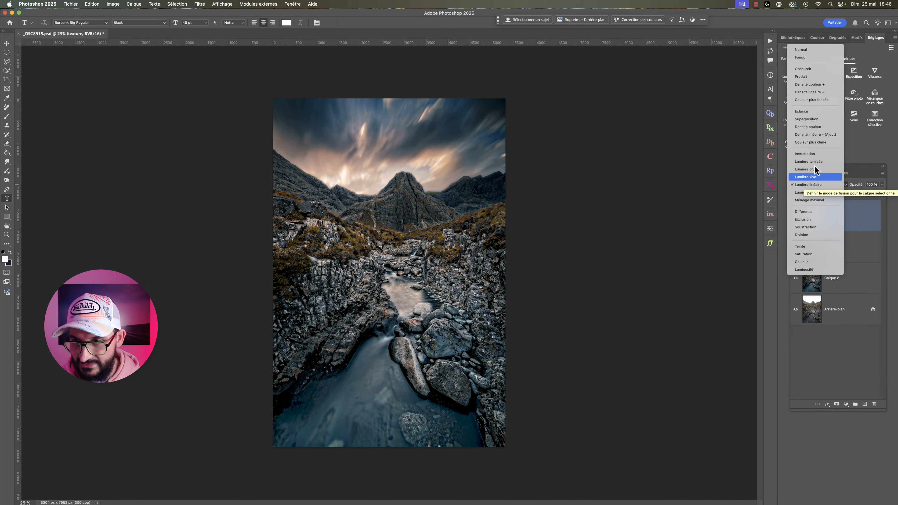
click(814, 154)
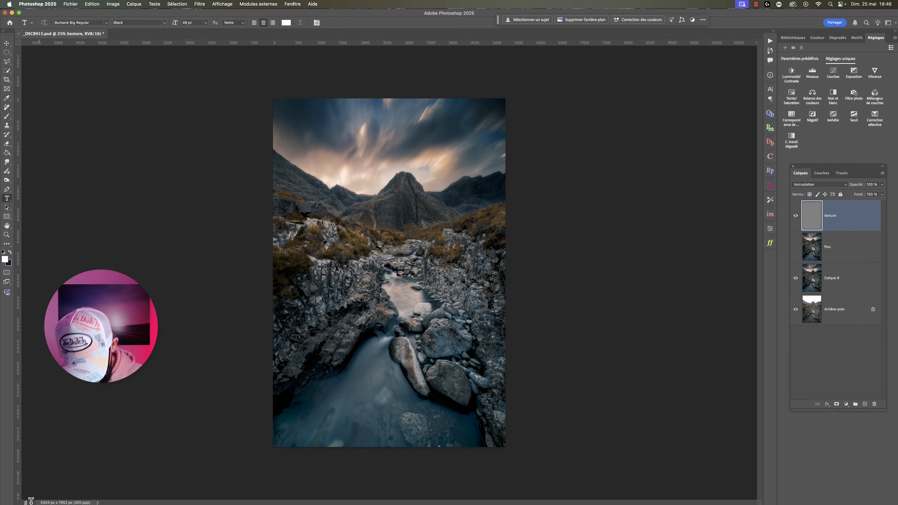
- Examine the rocks and stream at 200% zoom with the texture layer hidden and shown
key(Return)
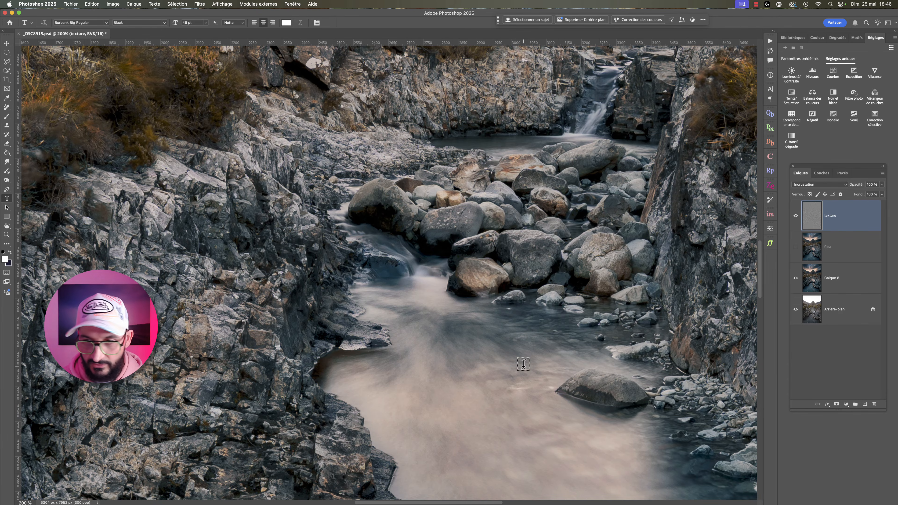
click(796, 216)
click(795, 216)
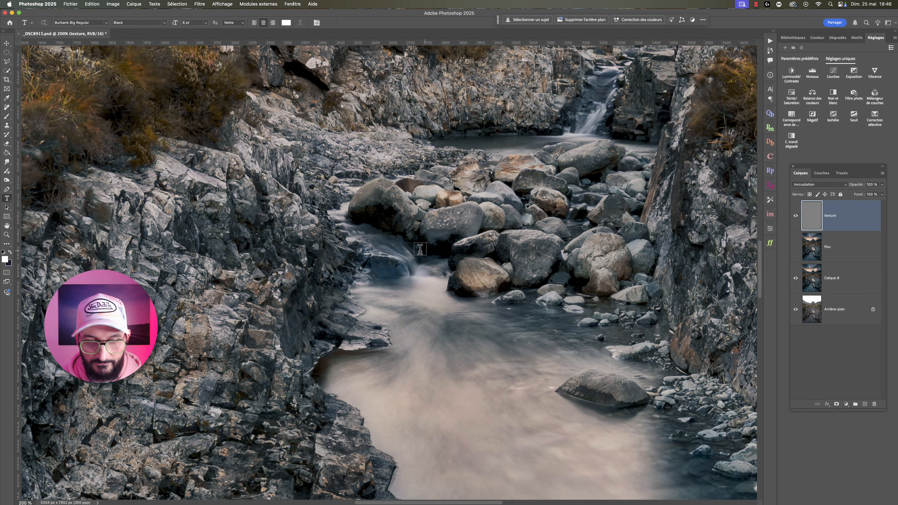
scroll(332, 279, right, 10)
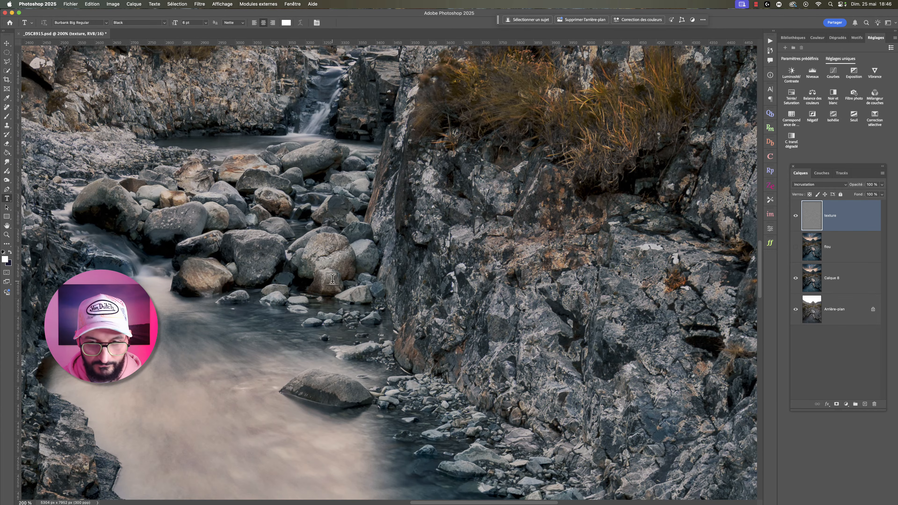
click(796, 216)
click(796, 216)
- Try Lumière linéaire on the texture layer, compare with the layer hidden and shown, and restore Incrustation
click(817, 184)
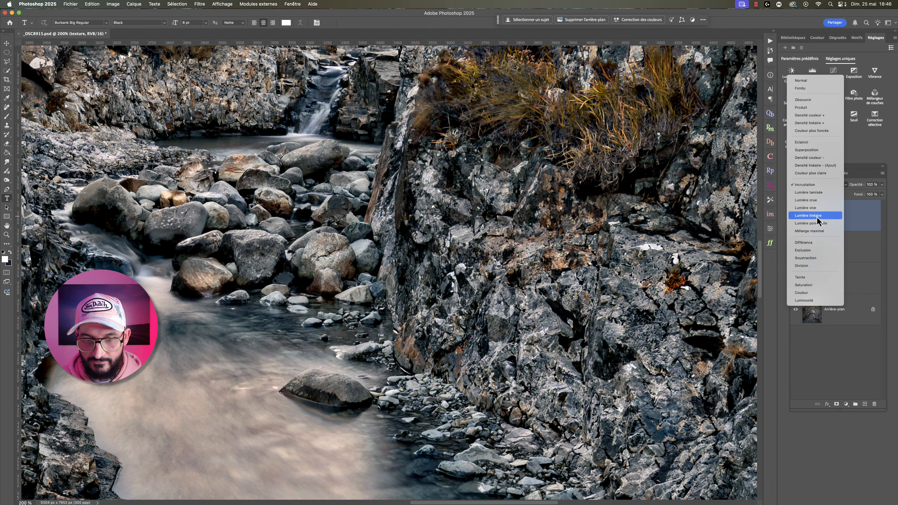
click(813, 216)
click(796, 217)
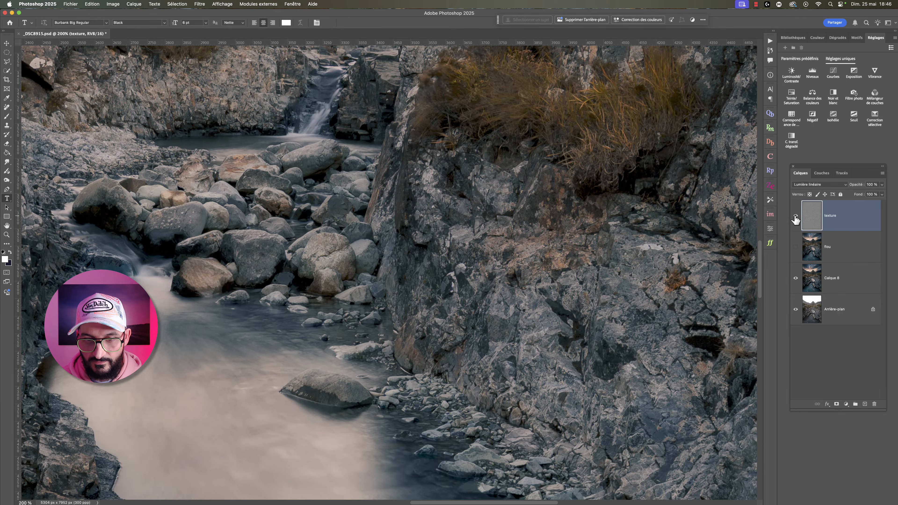
click(796, 216)
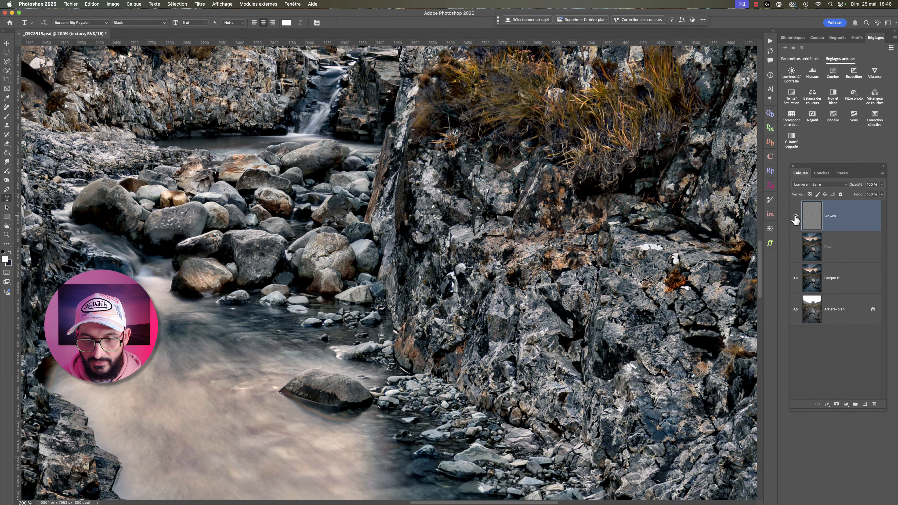
click(811, 185)
click(811, 158)
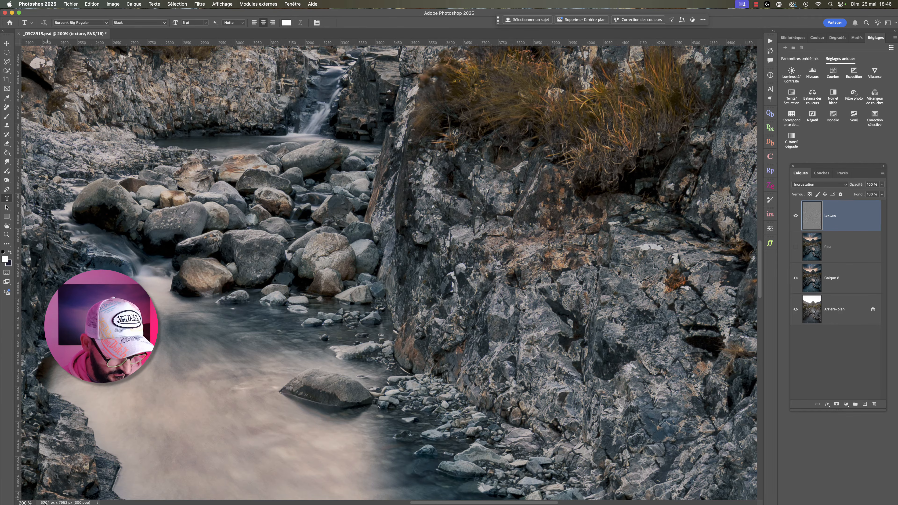
- Add a black layer mask to the texture layer to hide its whole effect
click(30, 500)
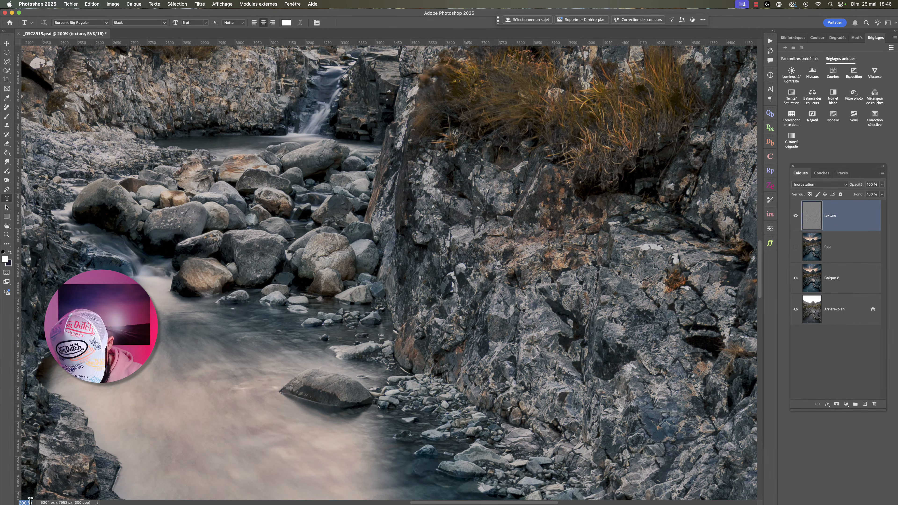
key(Return)
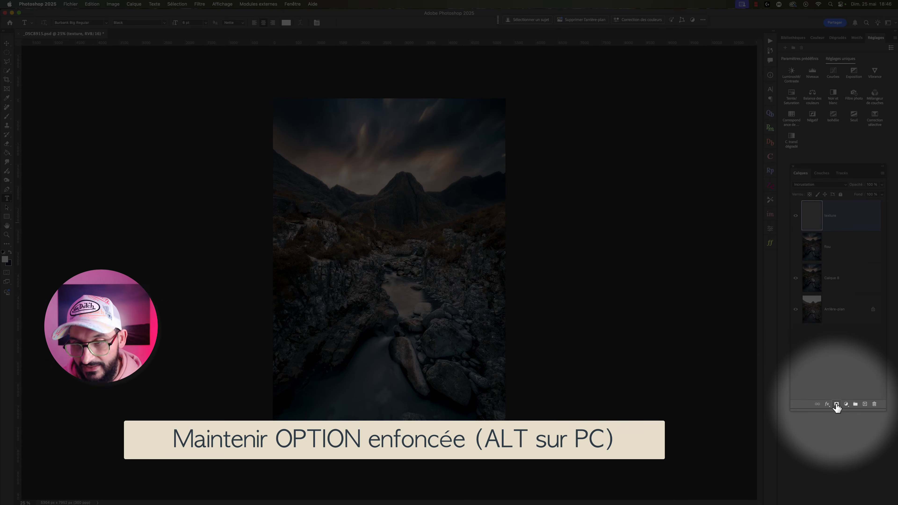
alt+click(837, 405)
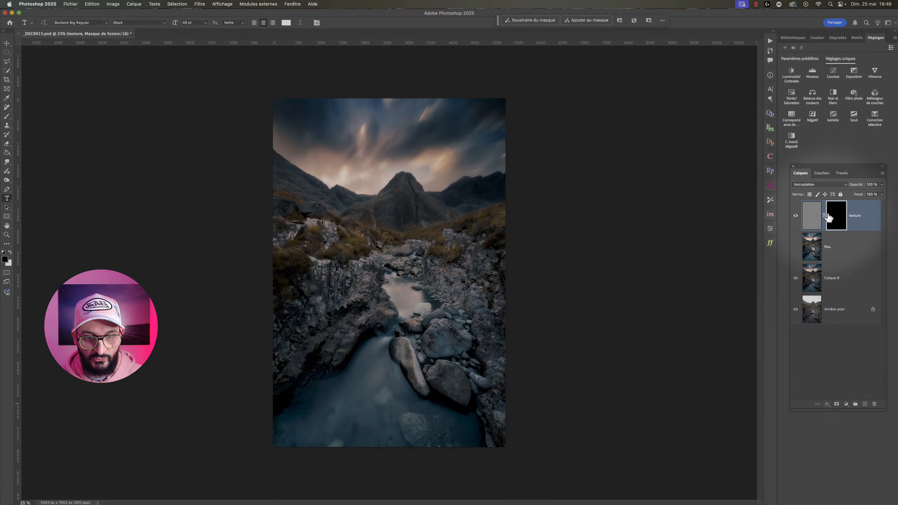
- Paint white on the texture layer's mask with the Brush over the rocks and cliffs around the stream
key(x)
key(b)
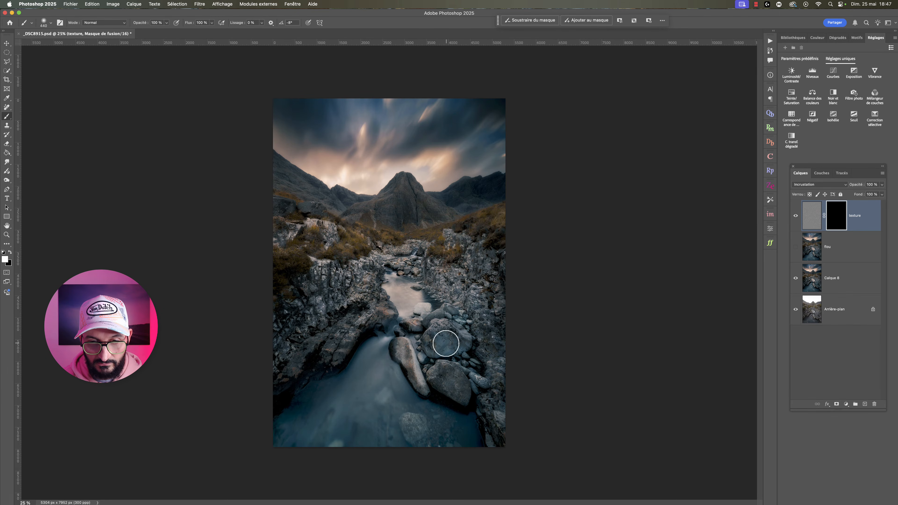
mouse_move(446, 343)
mouse_down()
mouse_move(458, 322)
mouse_move(485, 339)
mouse_up()
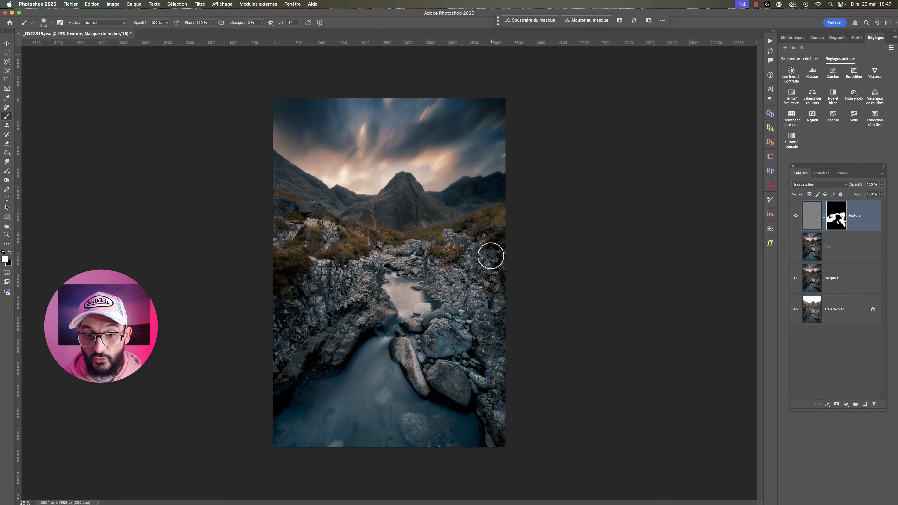
drag(492, 310, 495, 411)
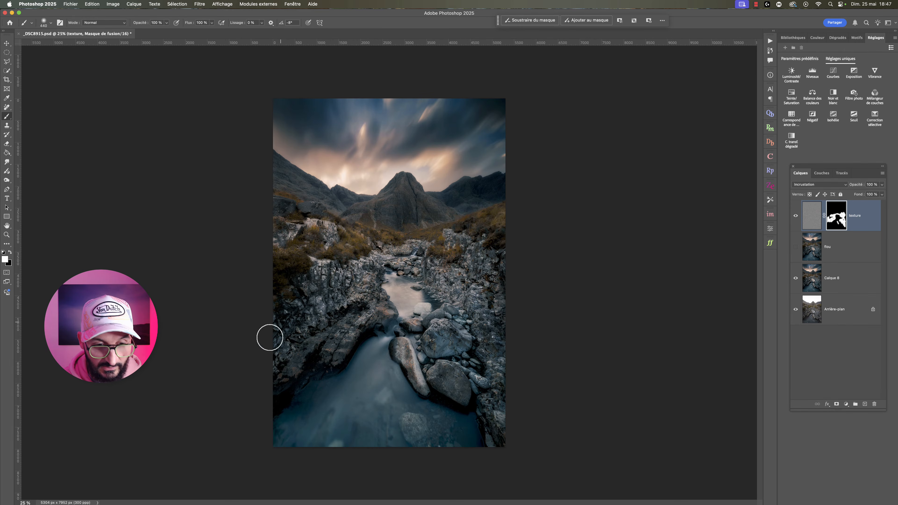
- Compare the photo with the masked texture layer hidden and shown, and lower that layer's opacity
click(796, 216)
click(796, 216)
click(882, 185)
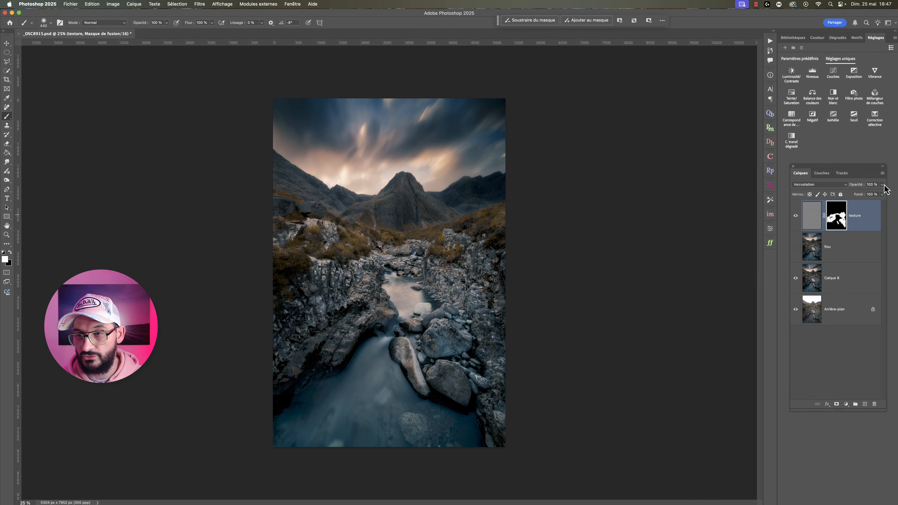
drag(883, 193, 864, 192)
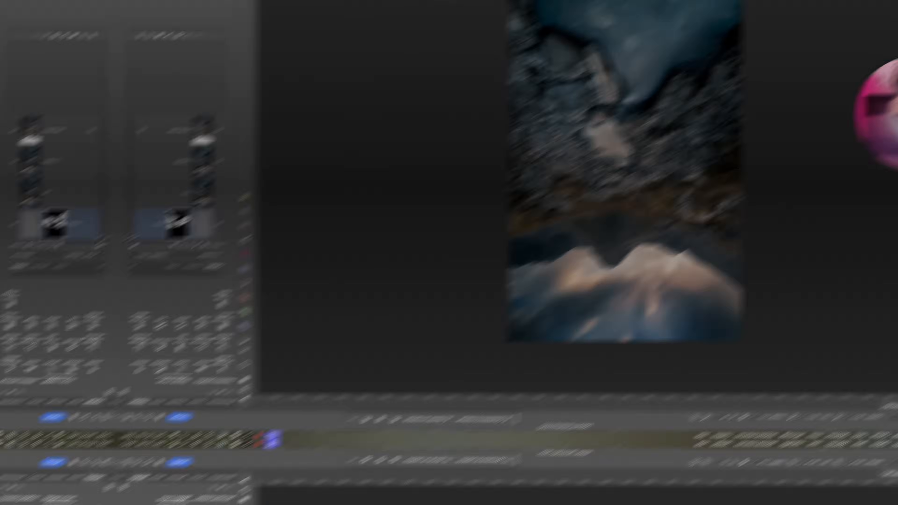